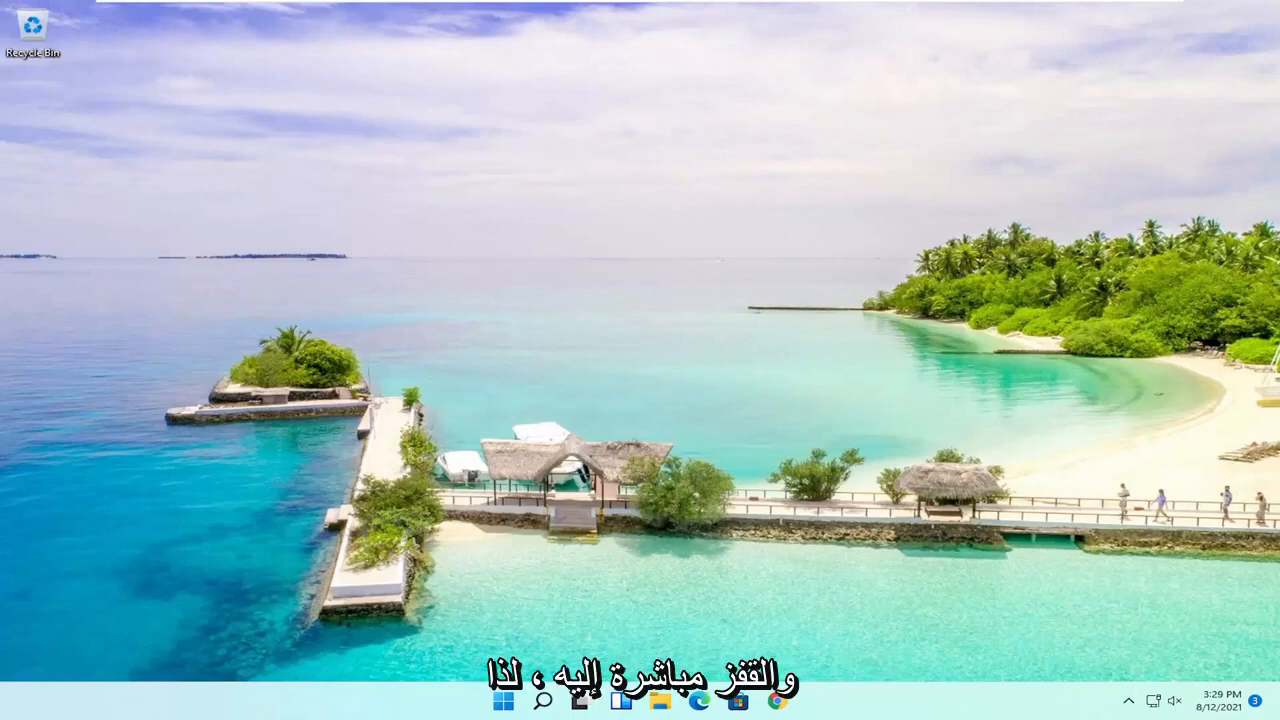
# Launch File Explorer and navigate into Local Disk (C:) from This PC
pyautogui.click(662, 701)
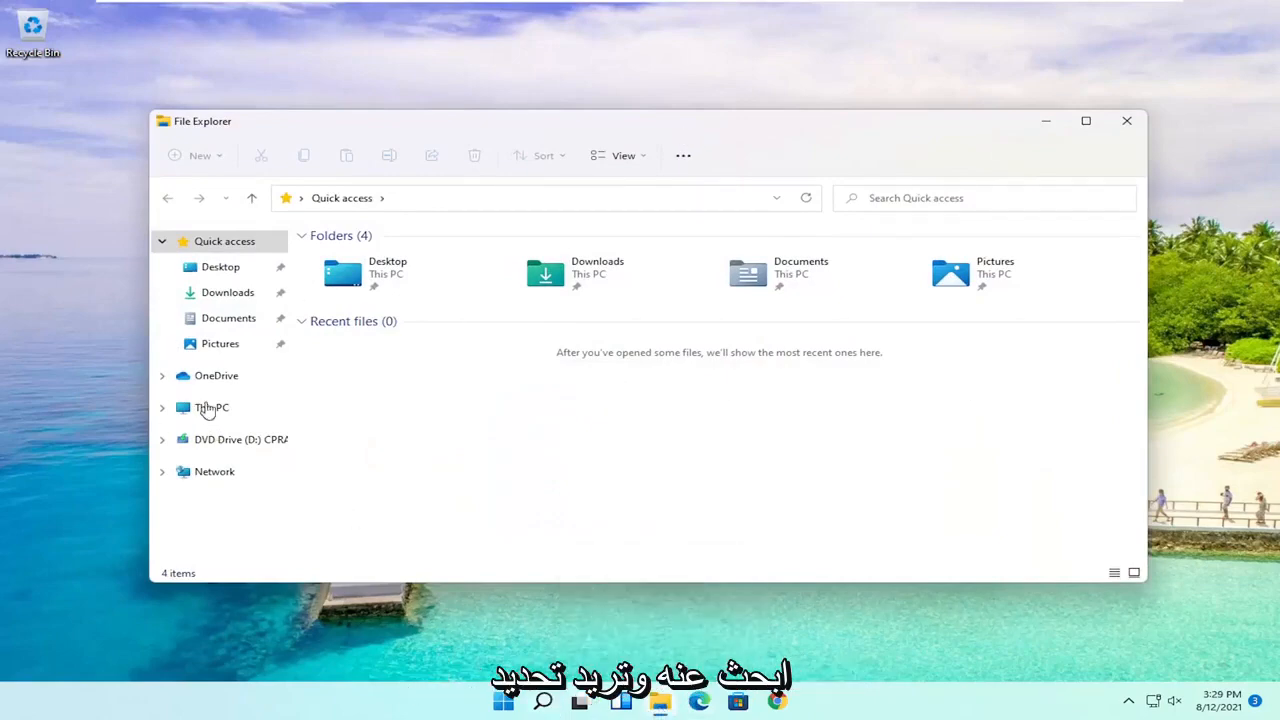
pyautogui.click(211, 407)
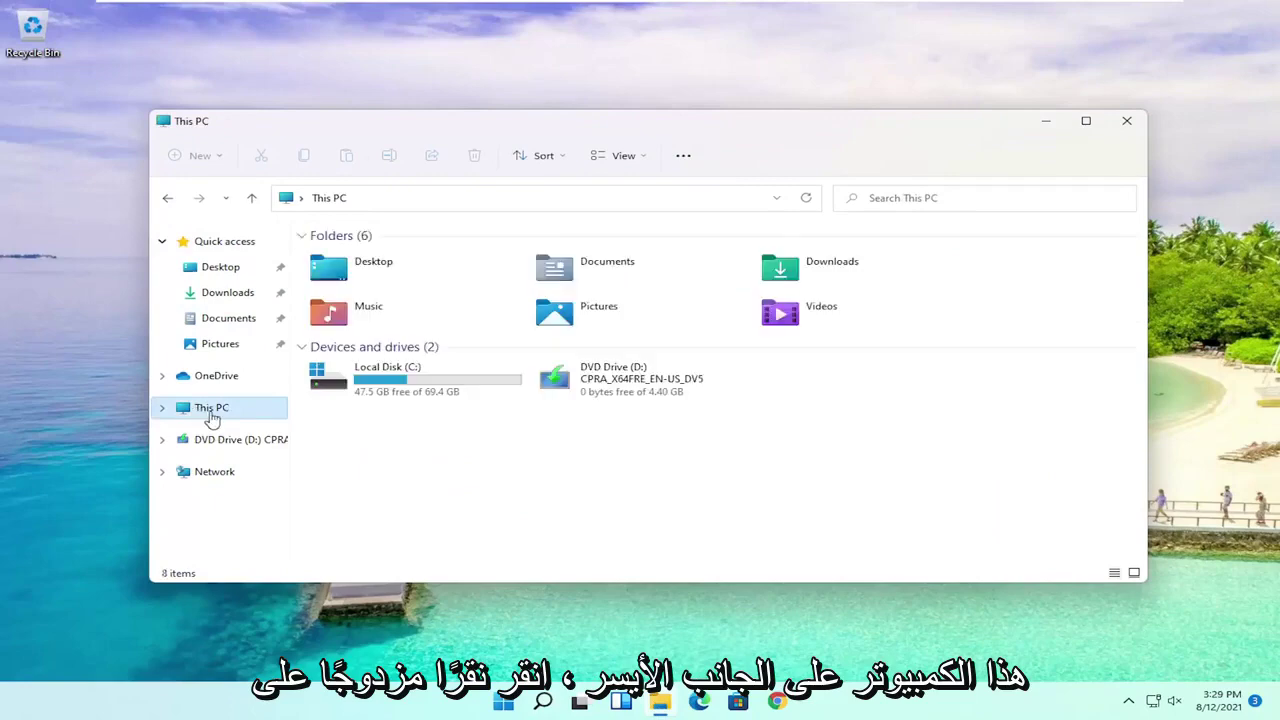
pyautogui.doubleClick(420, 380)
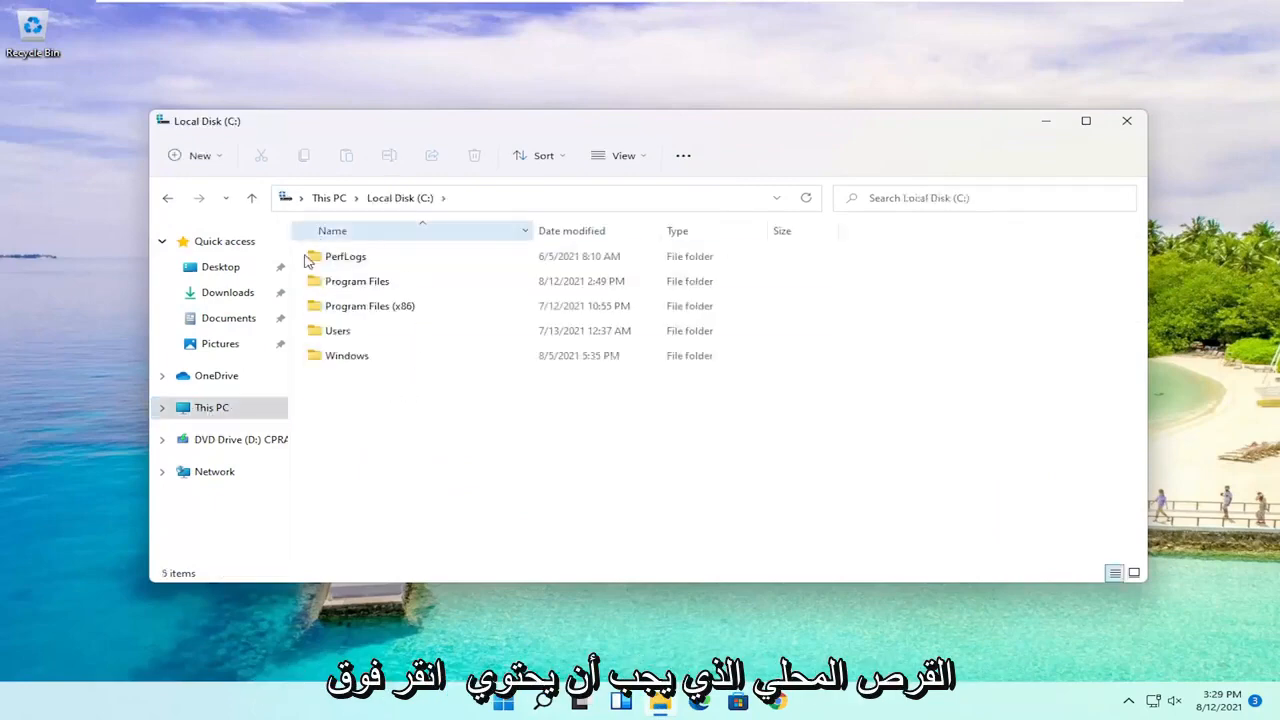
pyautogui.click(167, 197)
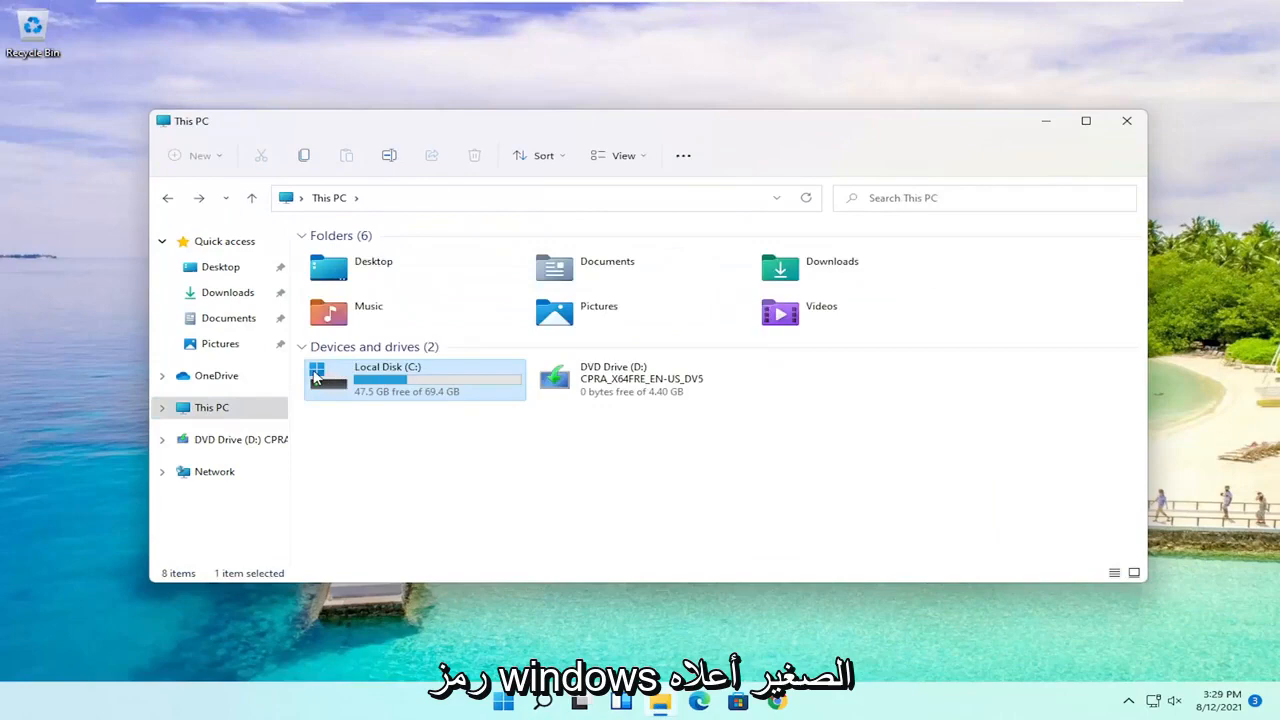
pyautogui.doubleClick(340, 385)
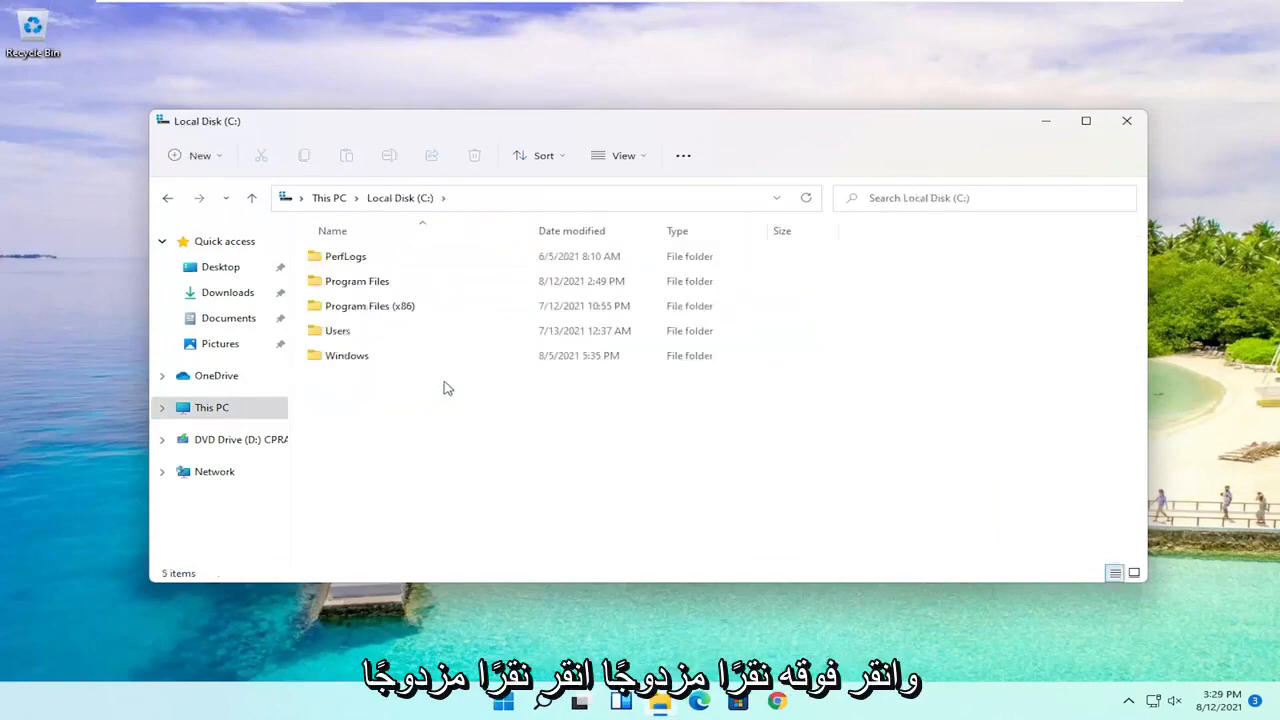
pyautogui.moveTo(370, 306)
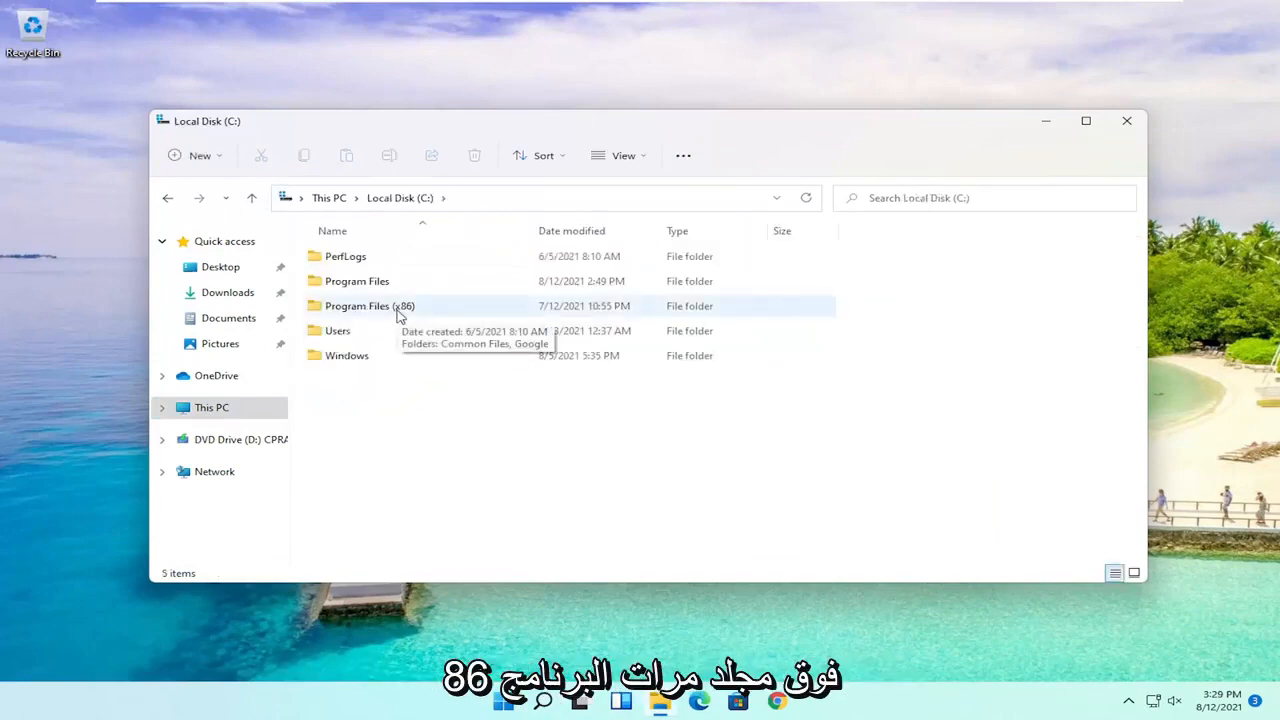
# Navigate Program Files (x86) > Microsoft > Edge > Application and select the 92.0.902.67 folder
pyautogui.doubleClick(398, 314)
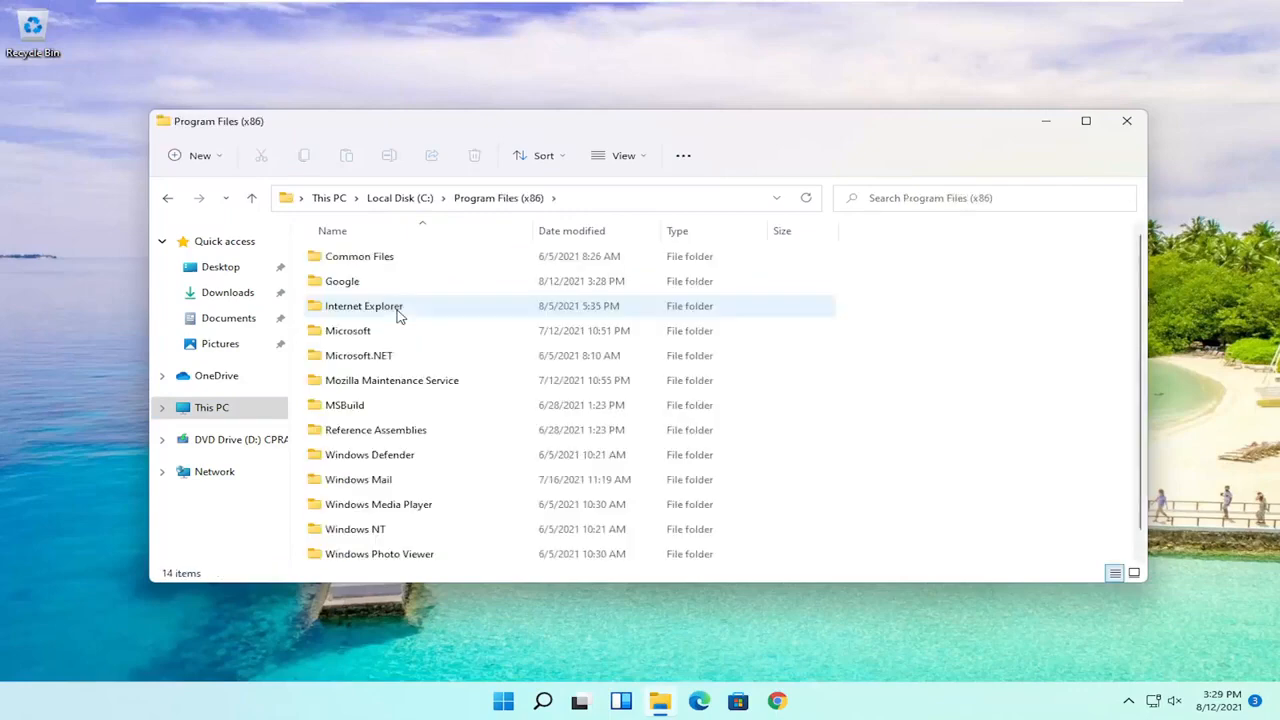
pyautogui.doubleClick(348, 331)
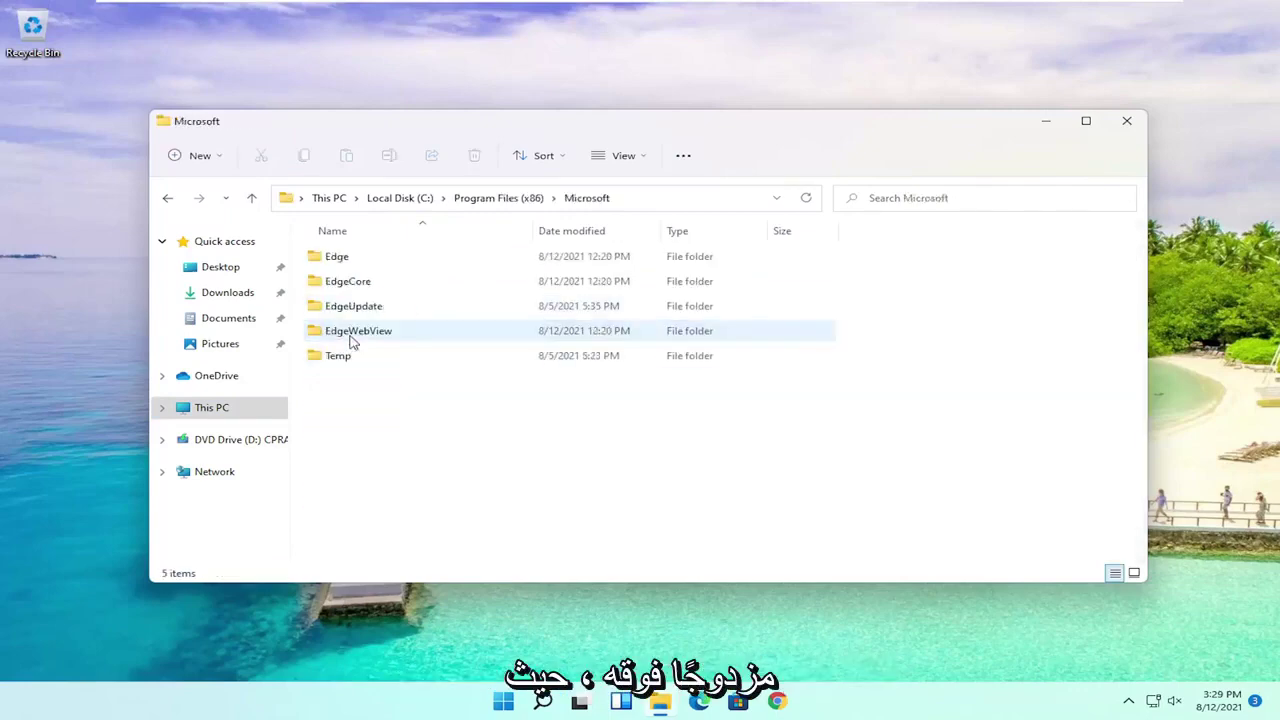
pyautogui.doubleClick(378, 265)
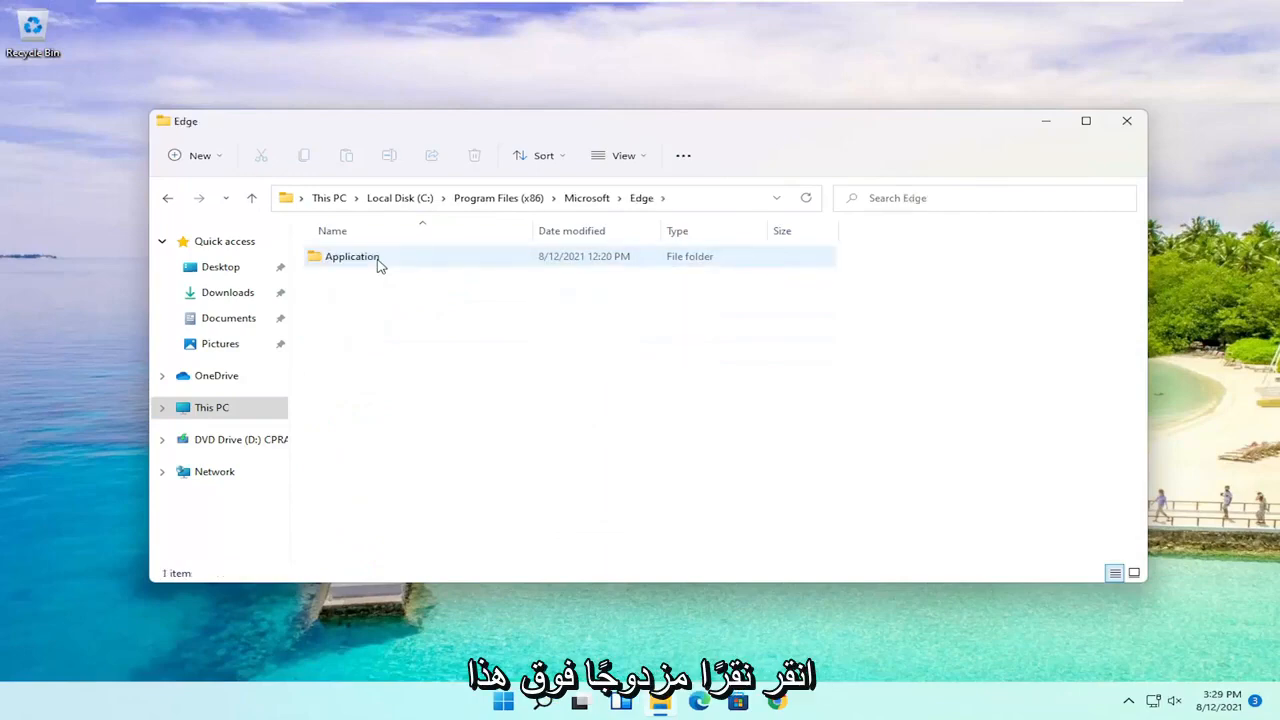
pyautogui.doubleClick(378, 265)
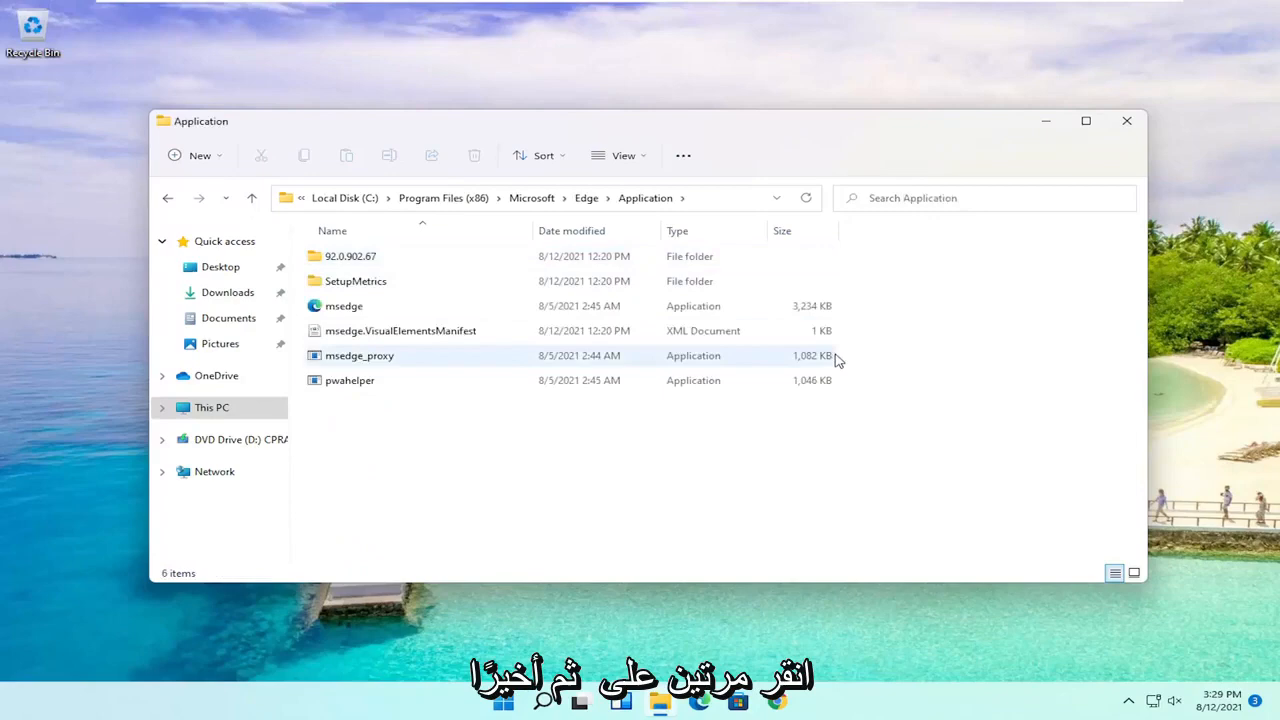
pyautogui.click(350, 256)
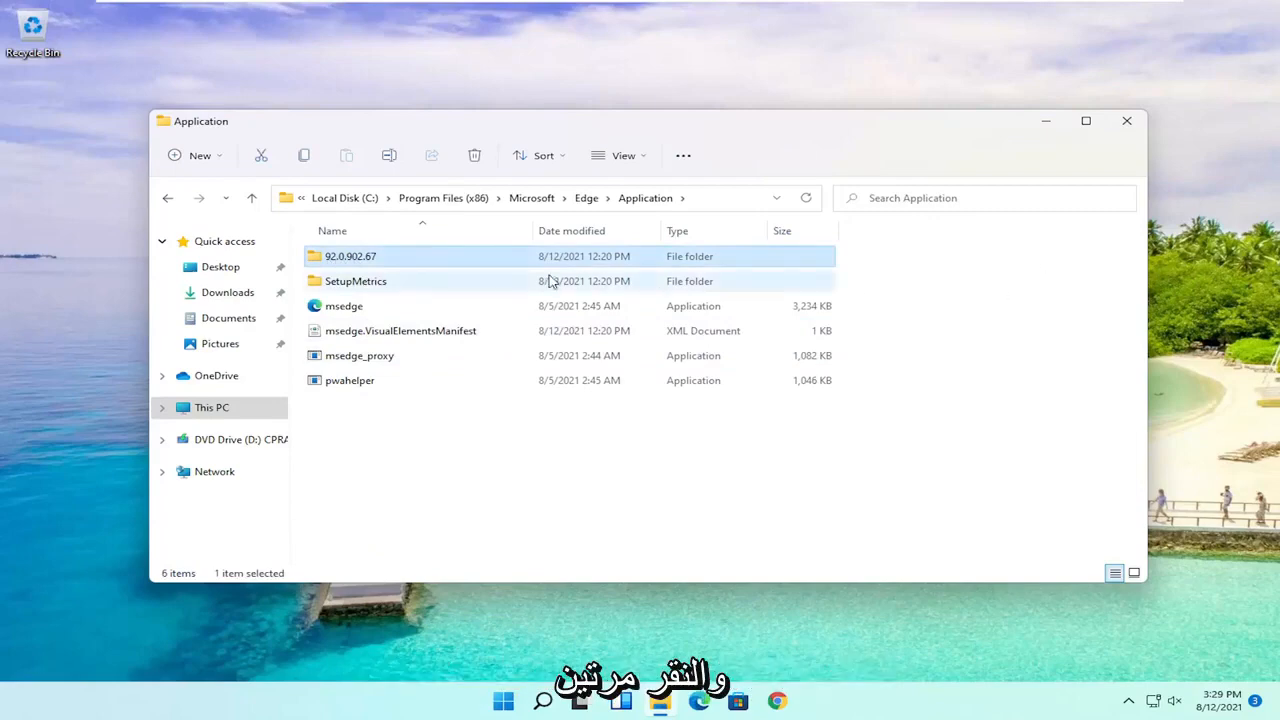
# Enter the 92.0.902.67 folder and its Installer subfolder containing setup and msedge_7z.data
pyautogui.doubleClick(392, 260)
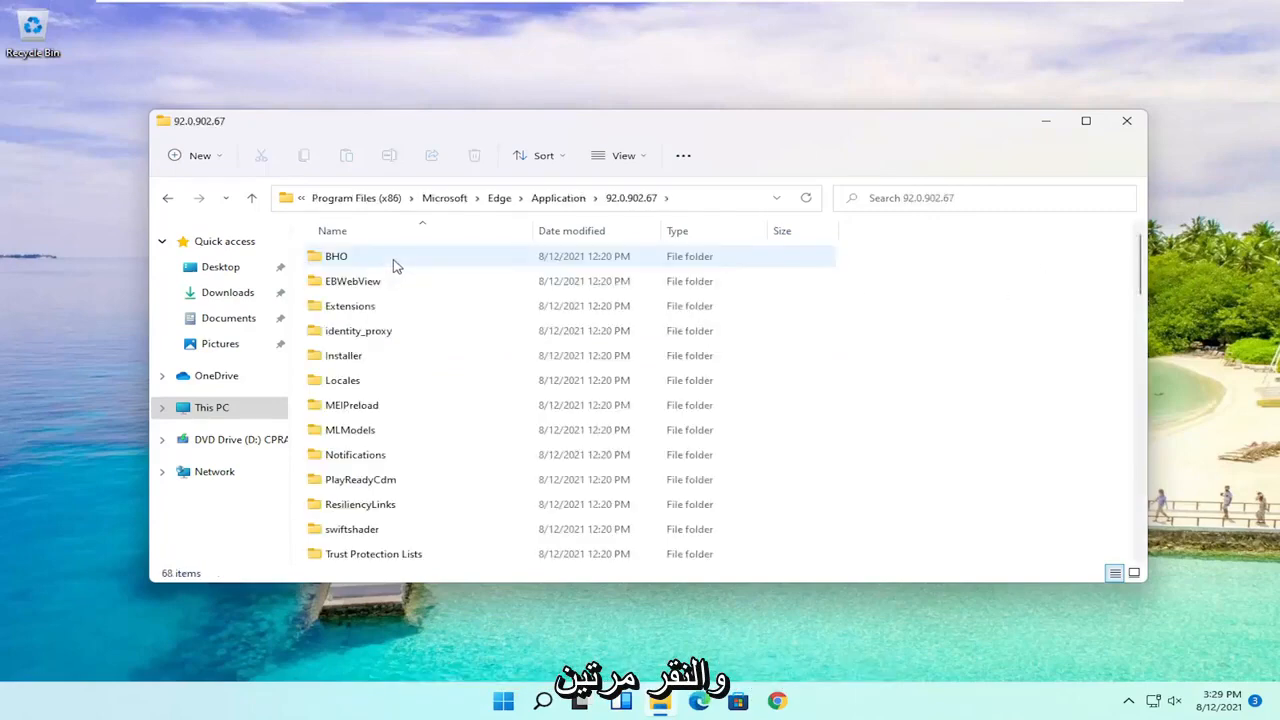
pyautogui.click(345, 358)
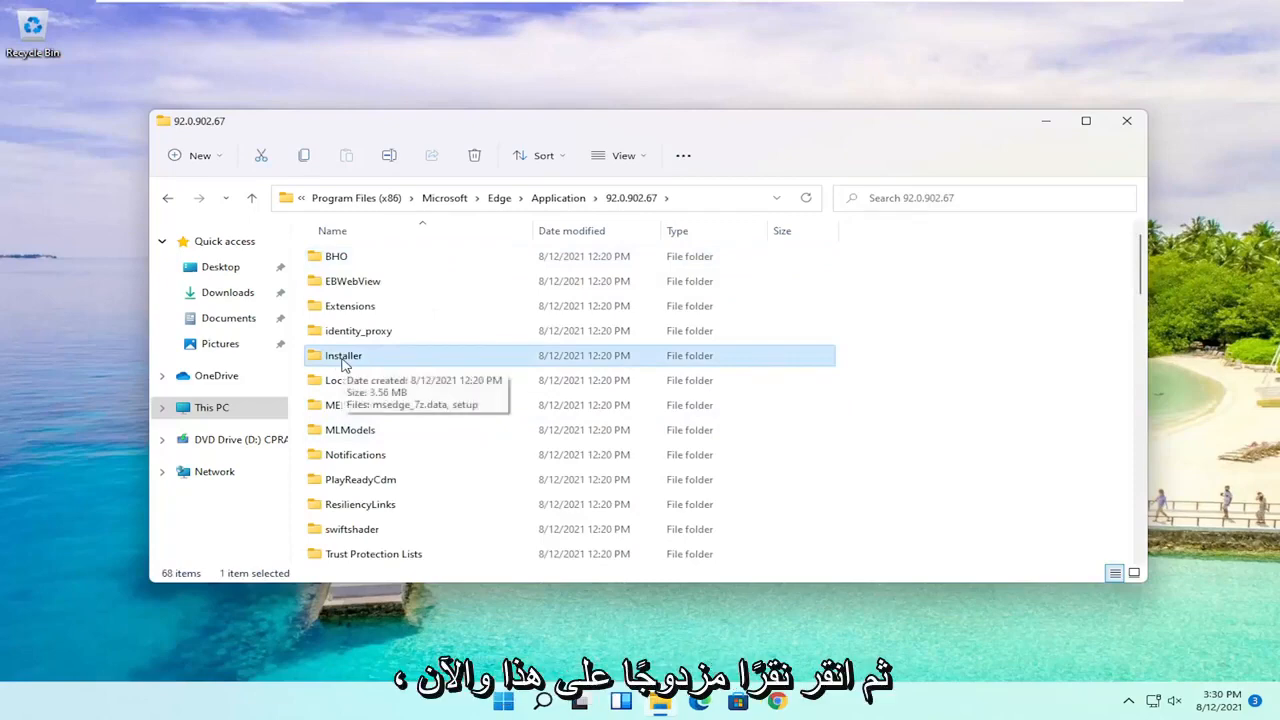
pyautogui.doubleClick(343, 358)
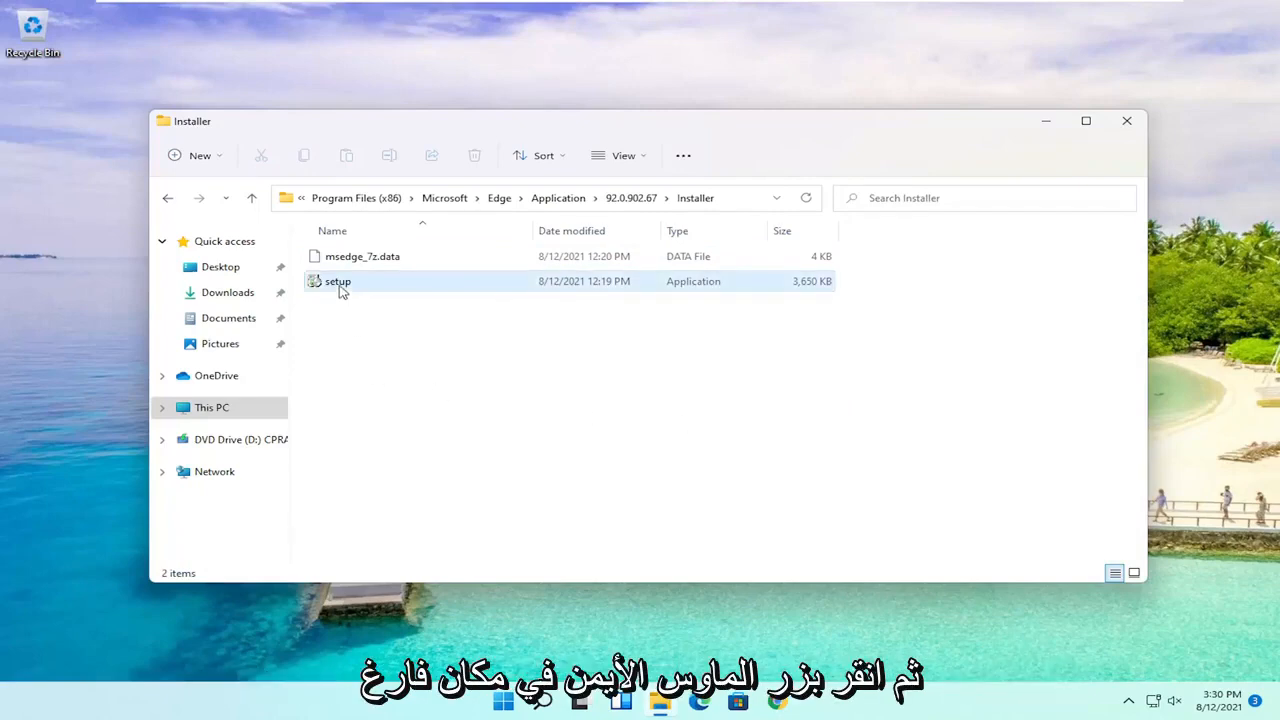
# Launch Windows Terminal from the Installer folder's context menu so PowerShell starts there
pyautogui.rightClick(686, 406)
pyautogui.click(500, 366)
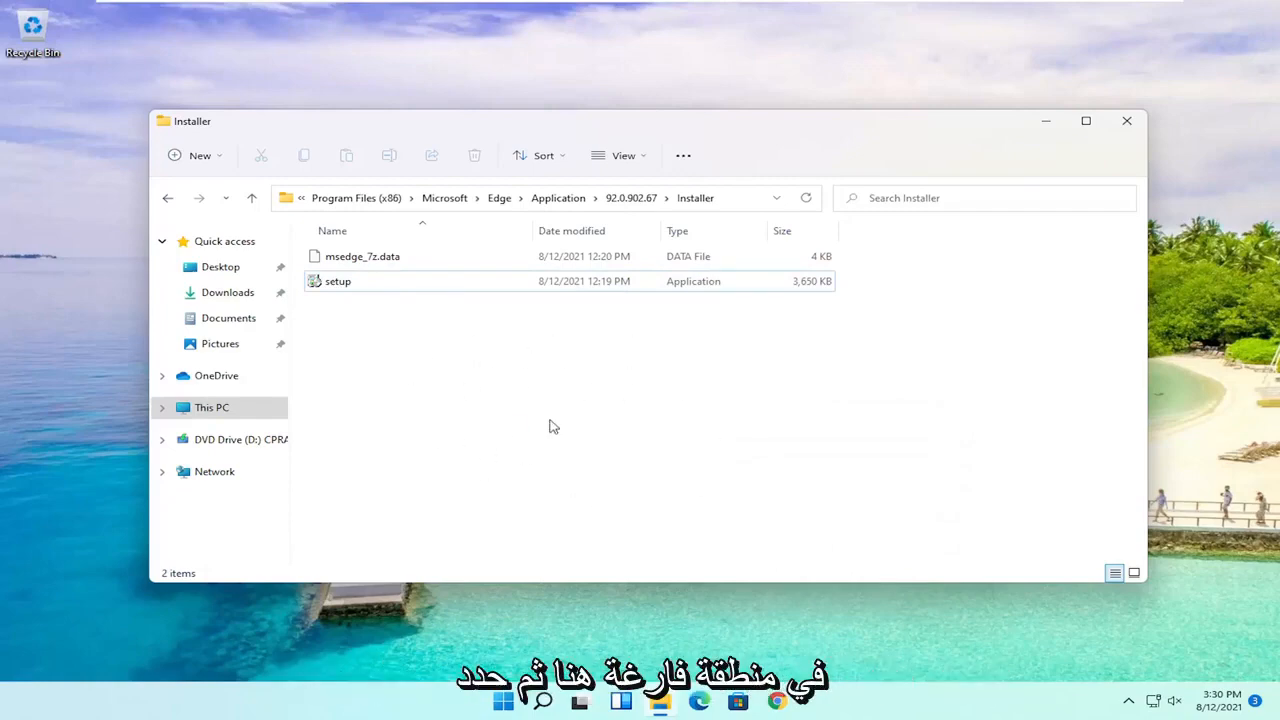
pyautogui.keyDown('shift'); pyautogui.rightClick(455, 378); pyautogui.keyUp('shift')
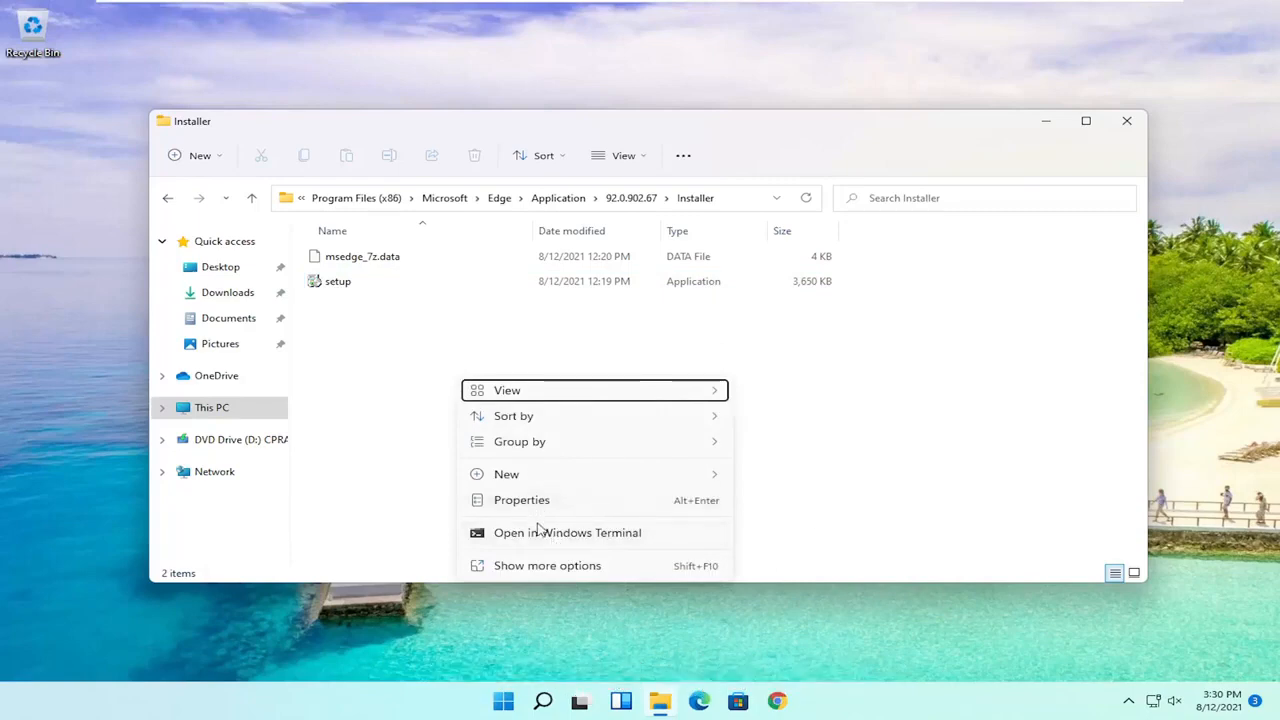
pyautogui.click(535, 532)
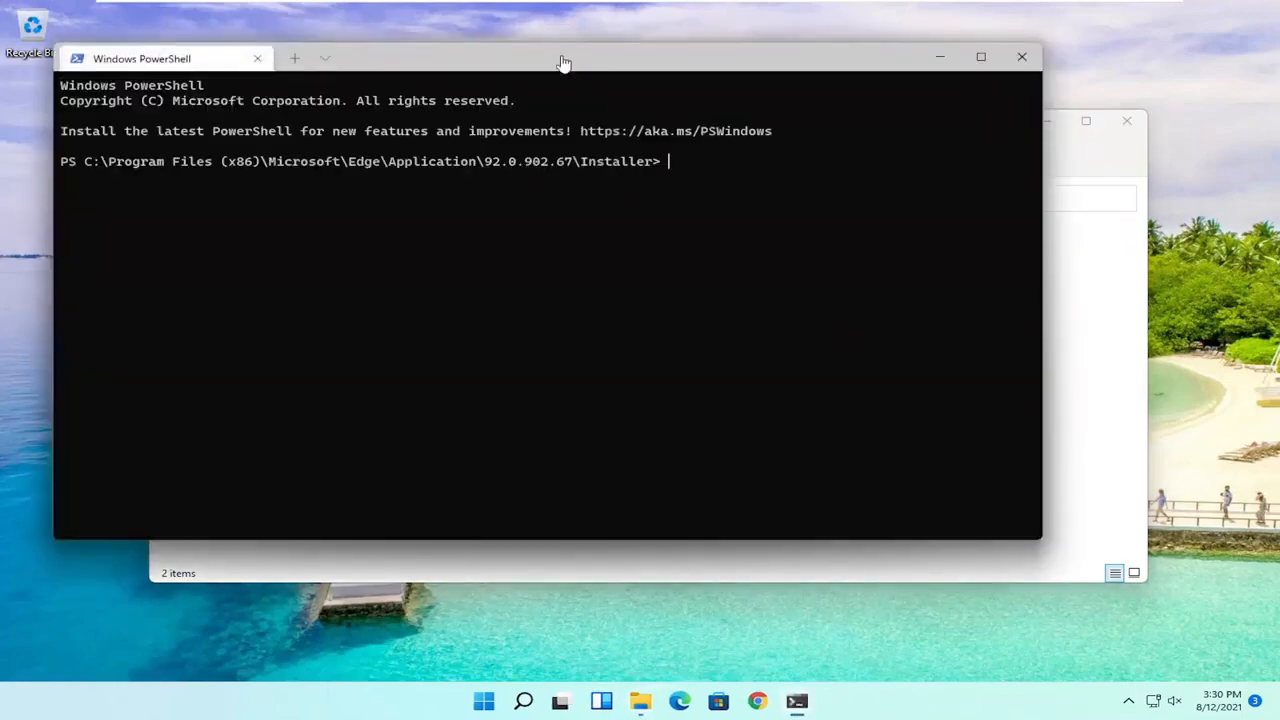
# Run .\setup.exe -uninstall -system-level -verbose-logging -force-uninstall and approve the UAC prompt
pyautogui.moveTo(556, 62); pyautogui.dragTo(622, 74)
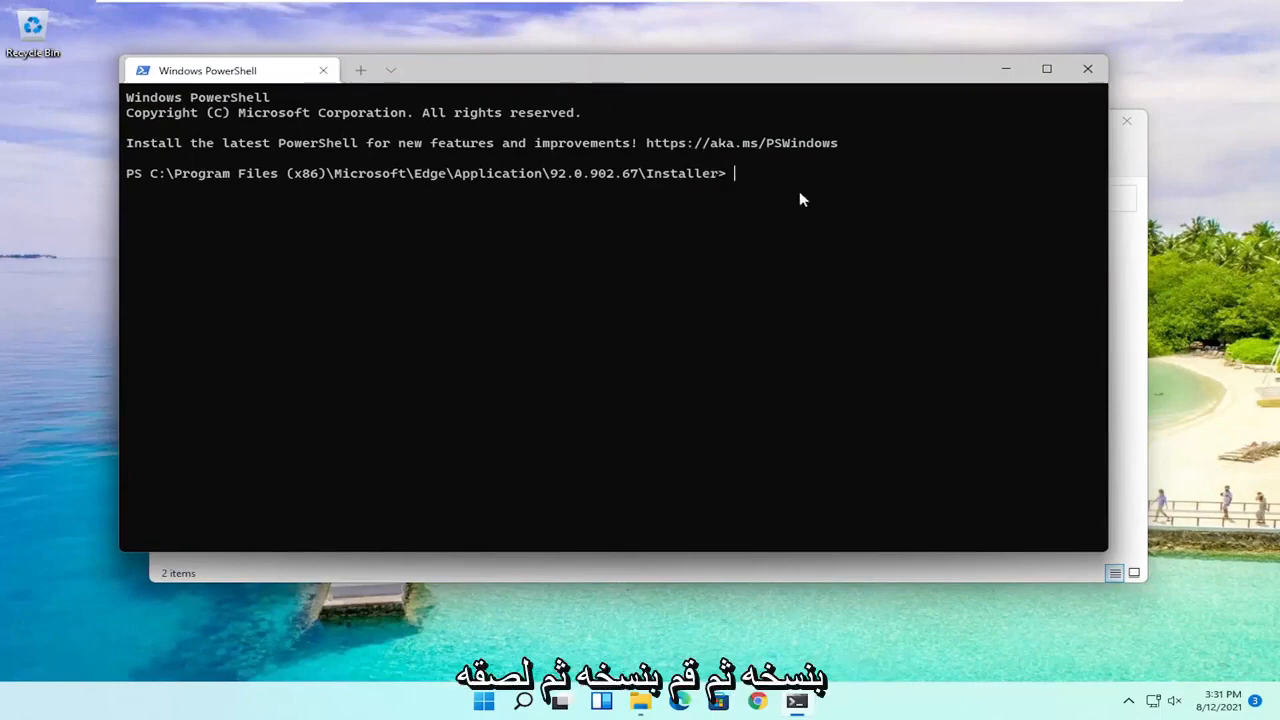
pyautogui.write('.\\setup.exe -uninstall -system-level -verbose-logging -force-uninstall')
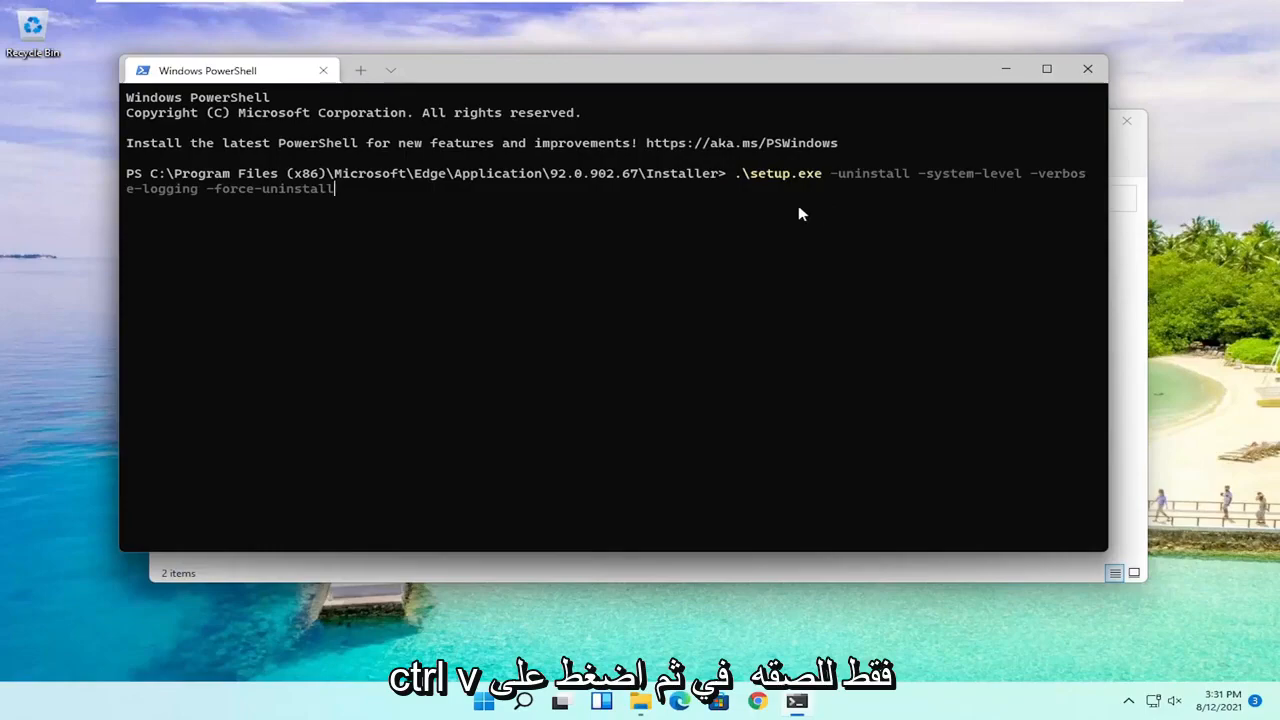
pyautogui.press('Return')
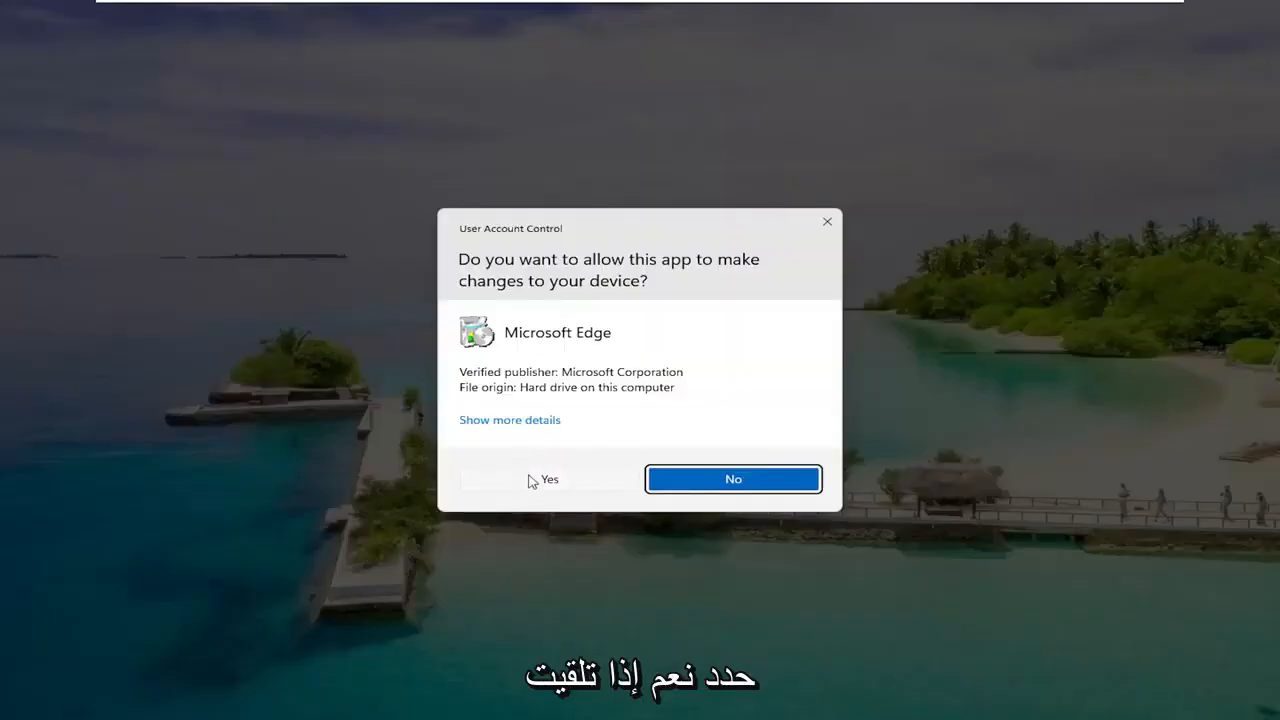
pyautogui.click(540, 479)
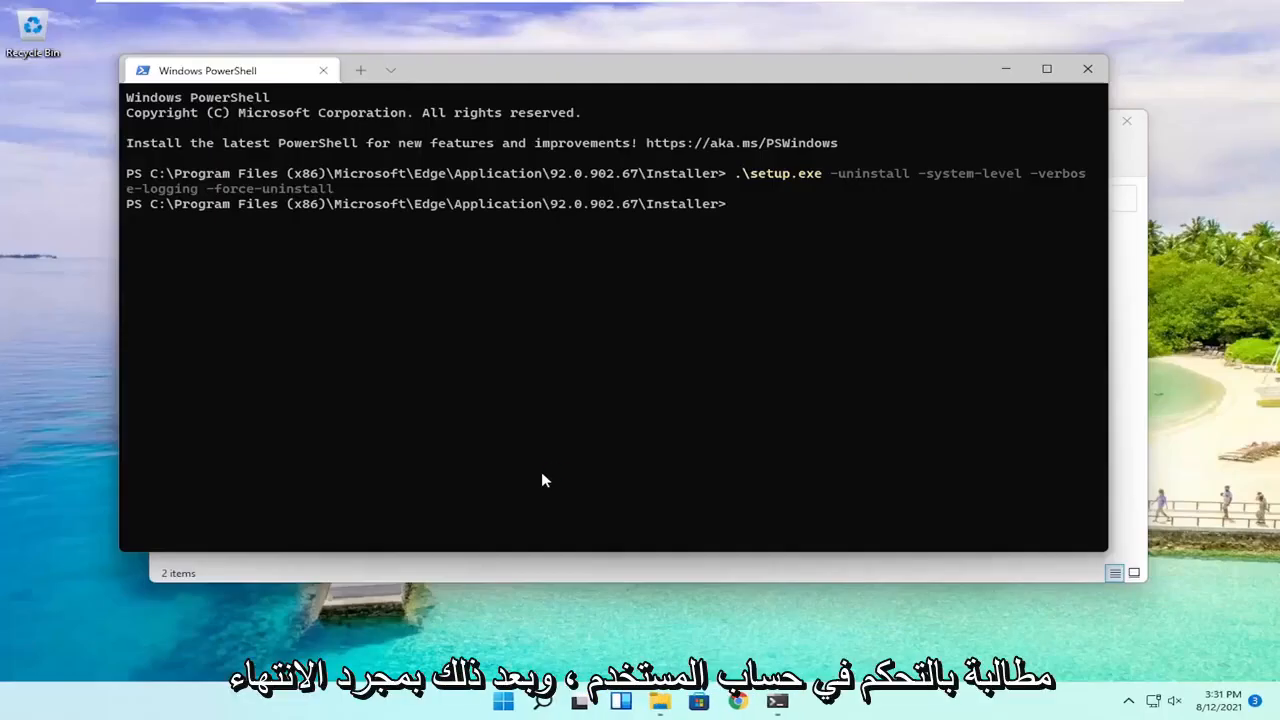
# Search 'edge' in Start twice and try launching Microsoft Edge from the results
pyautogui.click(552, 703)
pyautogui.write('r')
pyautogui.press('BackSpace')
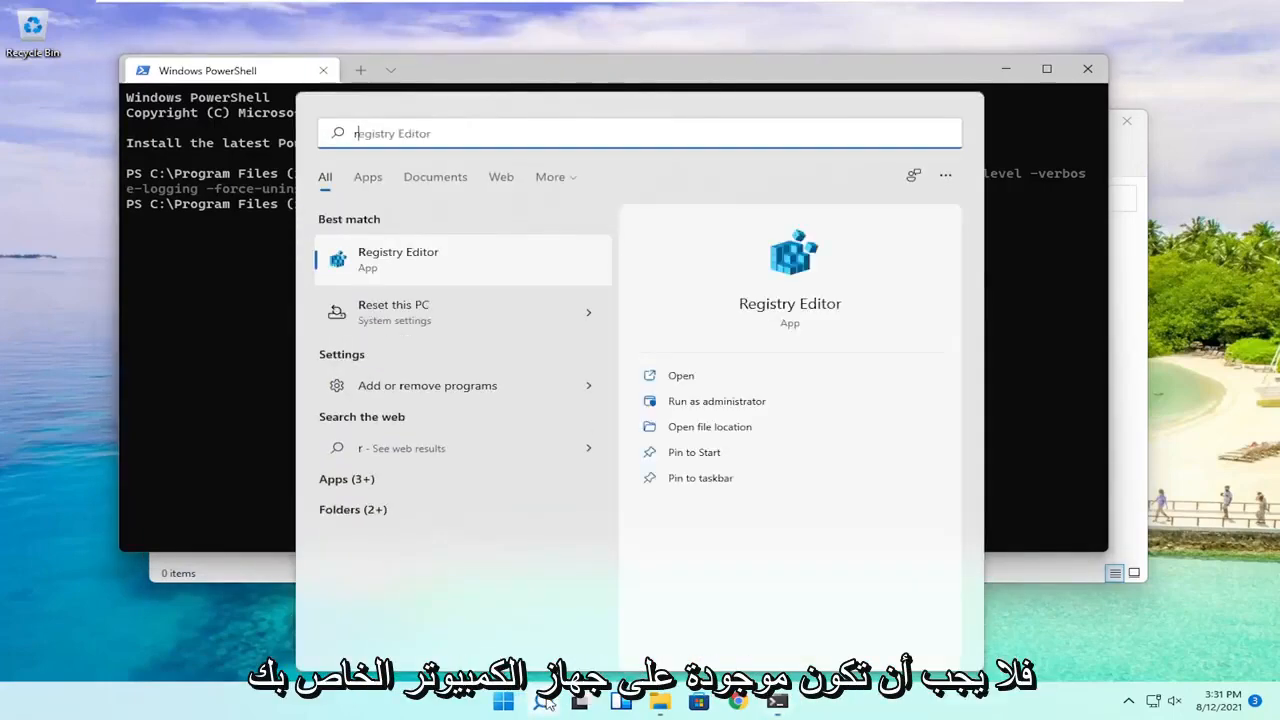
pyautogui.write('edge')
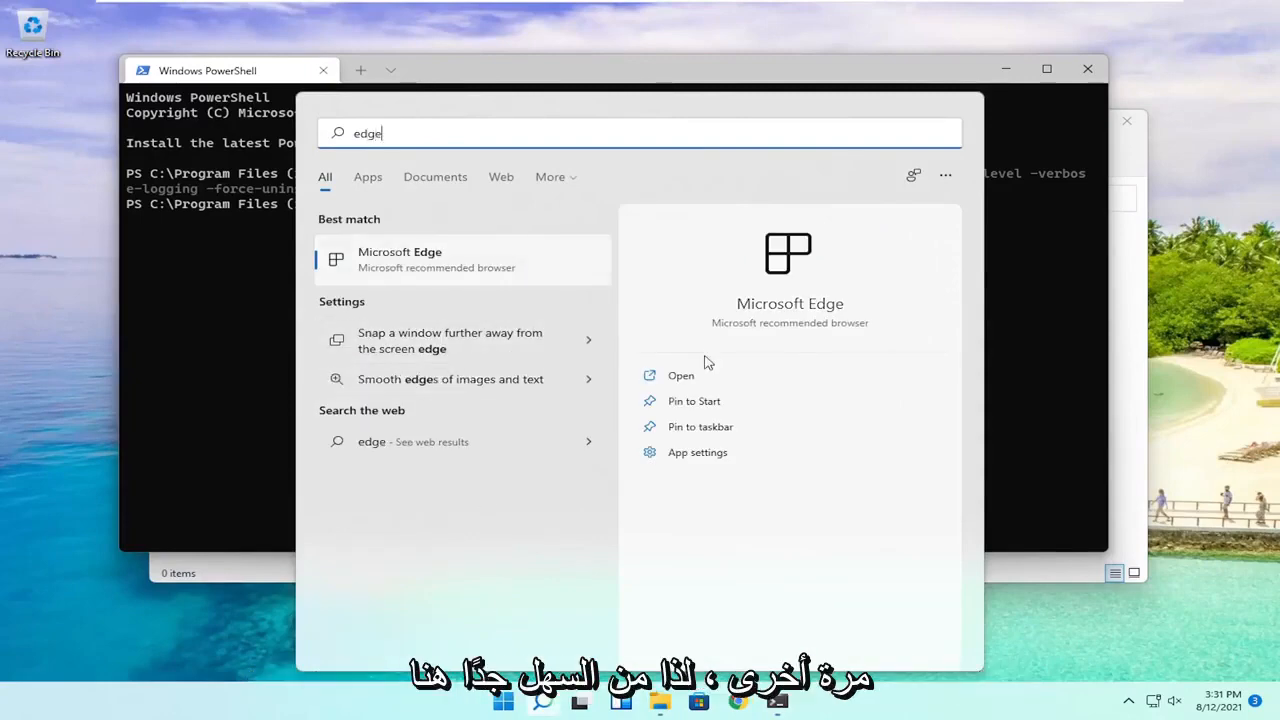
pyautogui.click(681, 375)
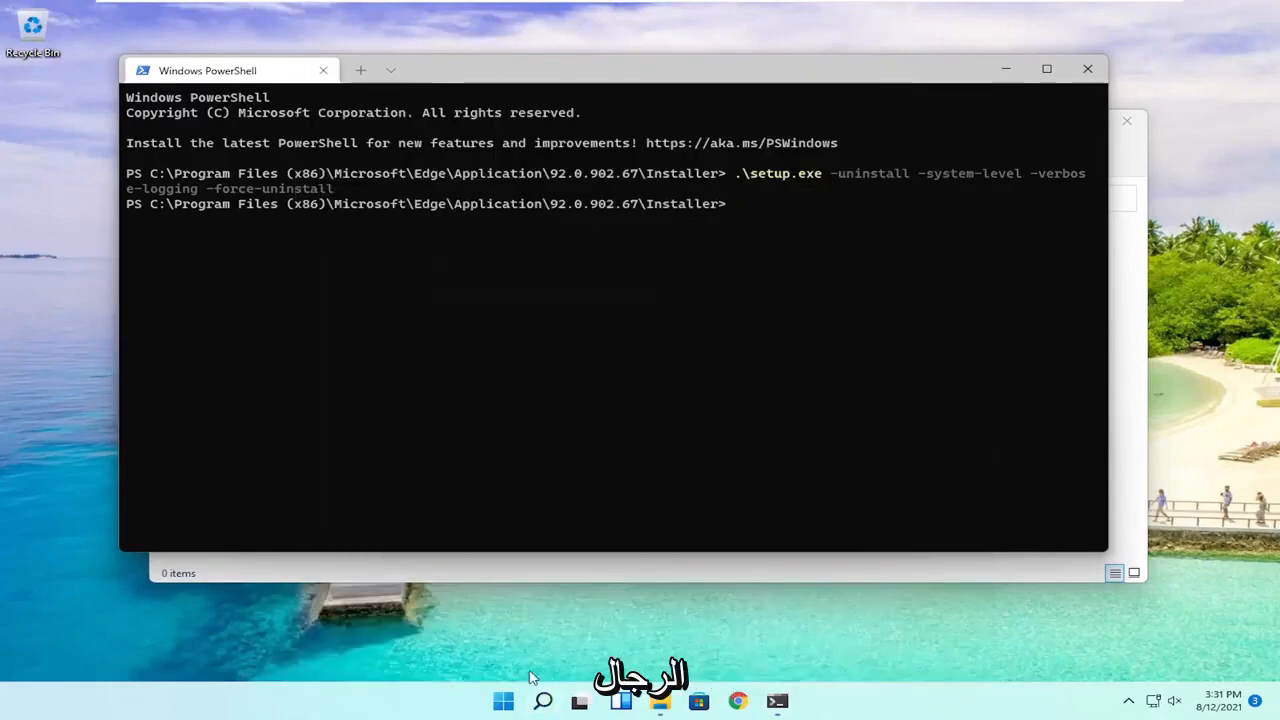
pyautogui.click(503, 701)
pyautogui.write('ed')
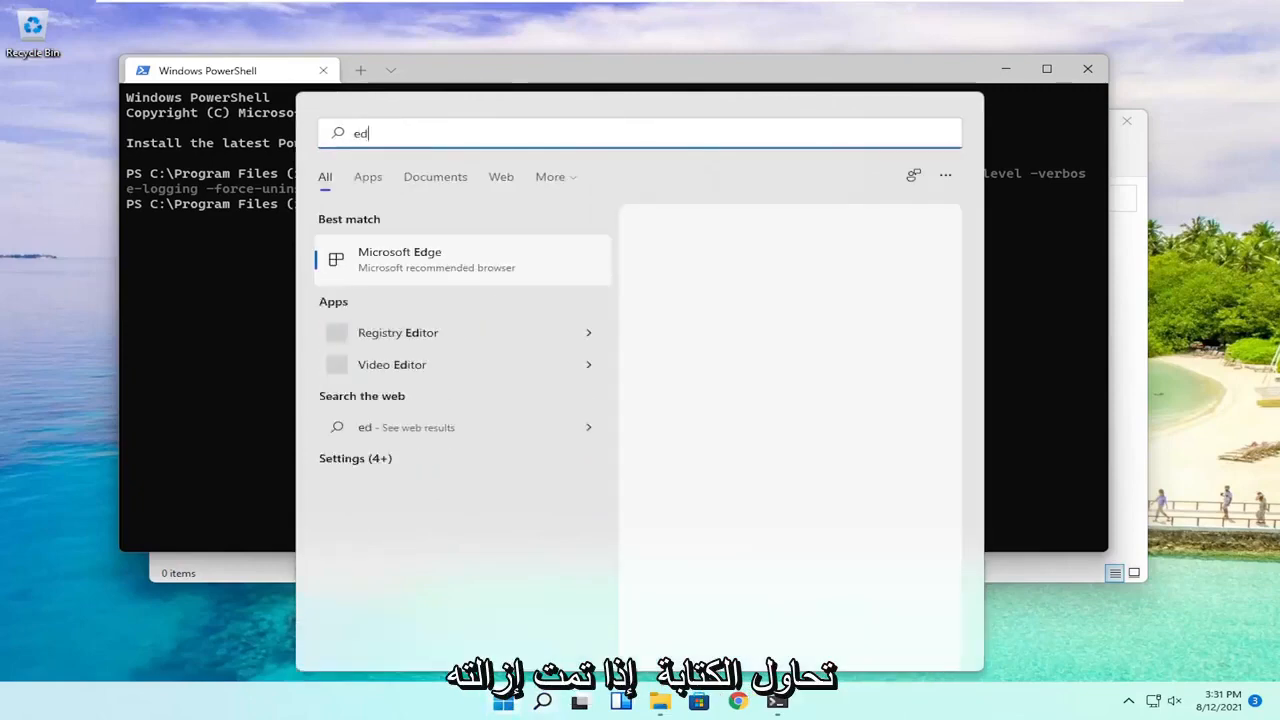
pyautogui.write('ge')
pyautogui.click(452, 255)
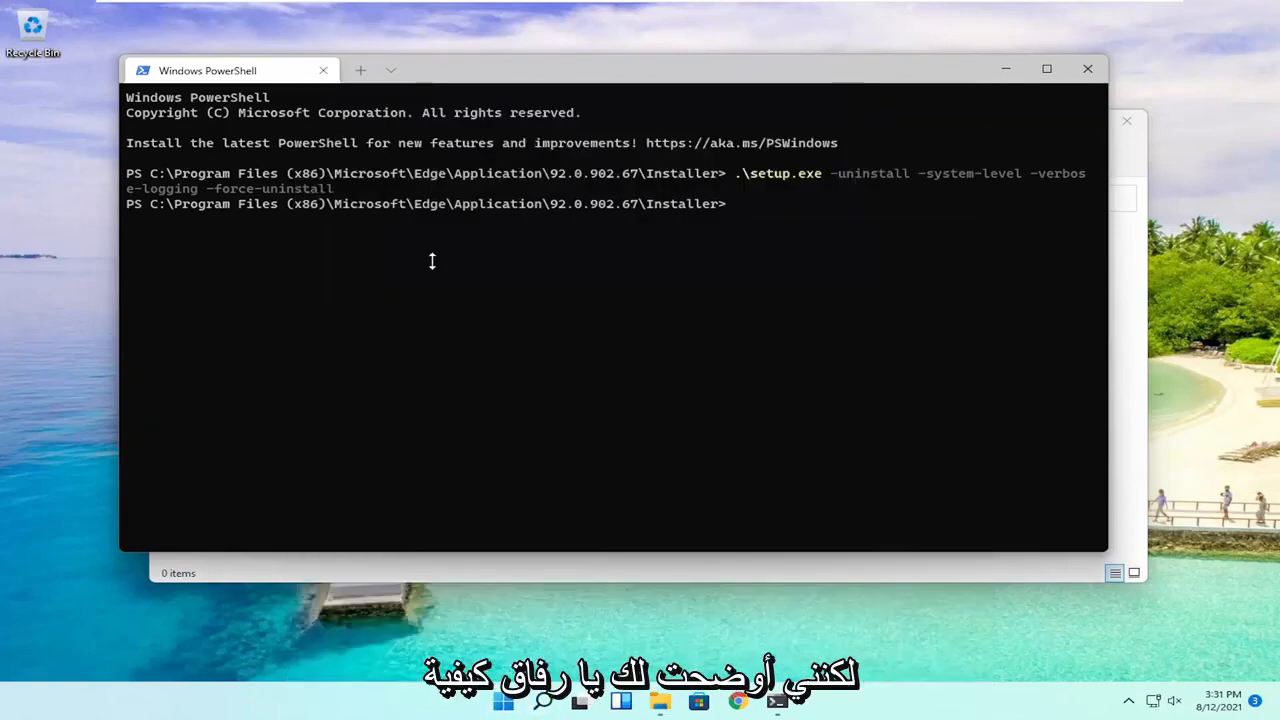
# Close the PowerShell and Installer folder windows, leaving the desktop showing
pyautogui.click(1088, 68)
pyautogui.click(1127, 121)
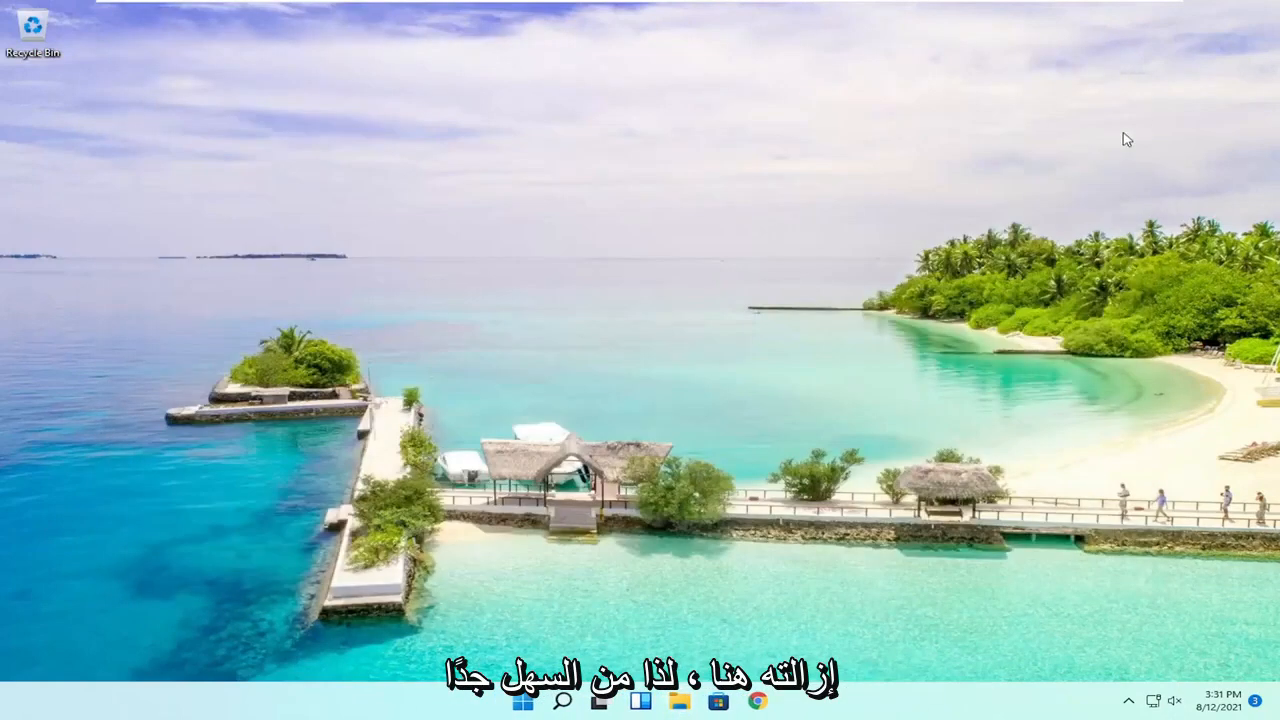